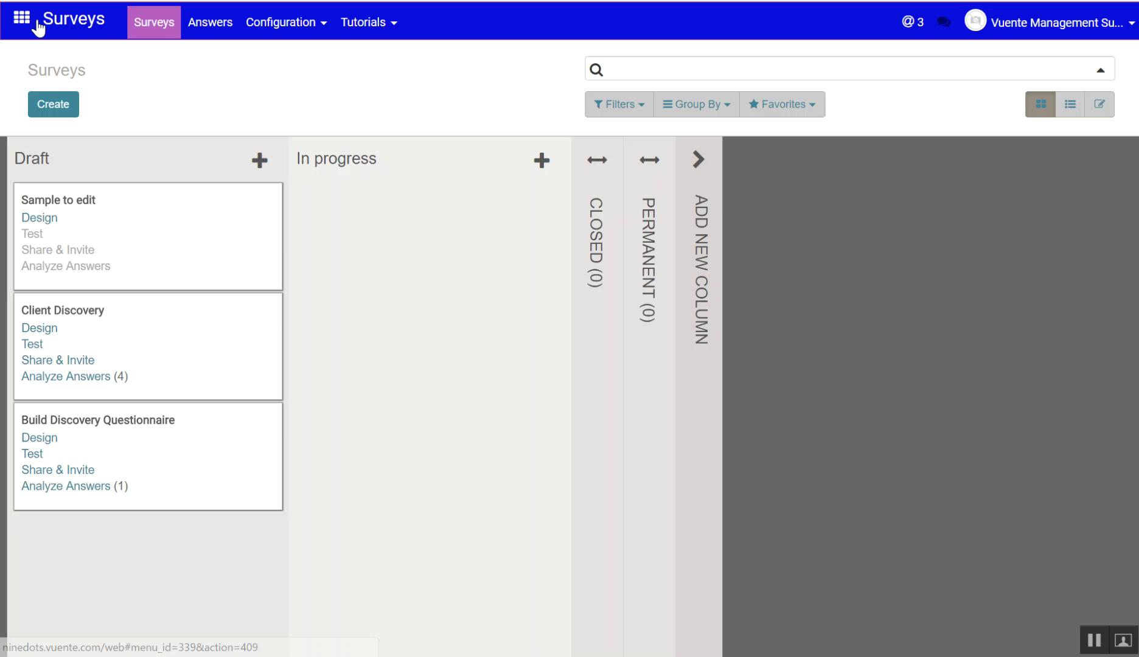
Open the Surveys app and view the blank form for a new survey
click(22, 18)
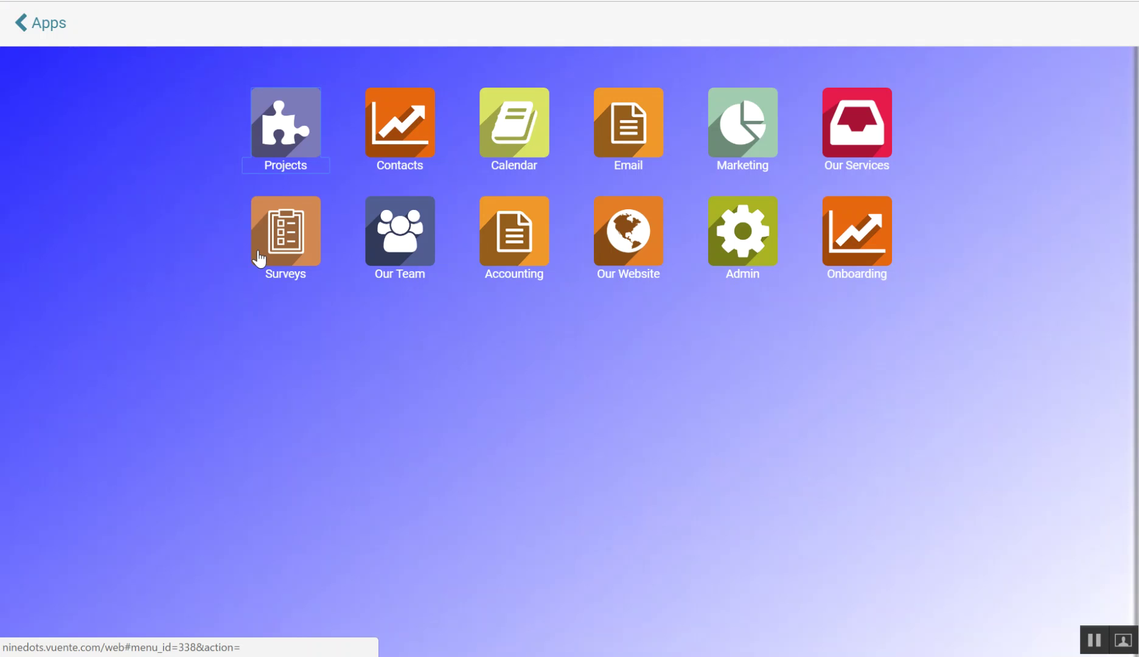
click(295, 235)
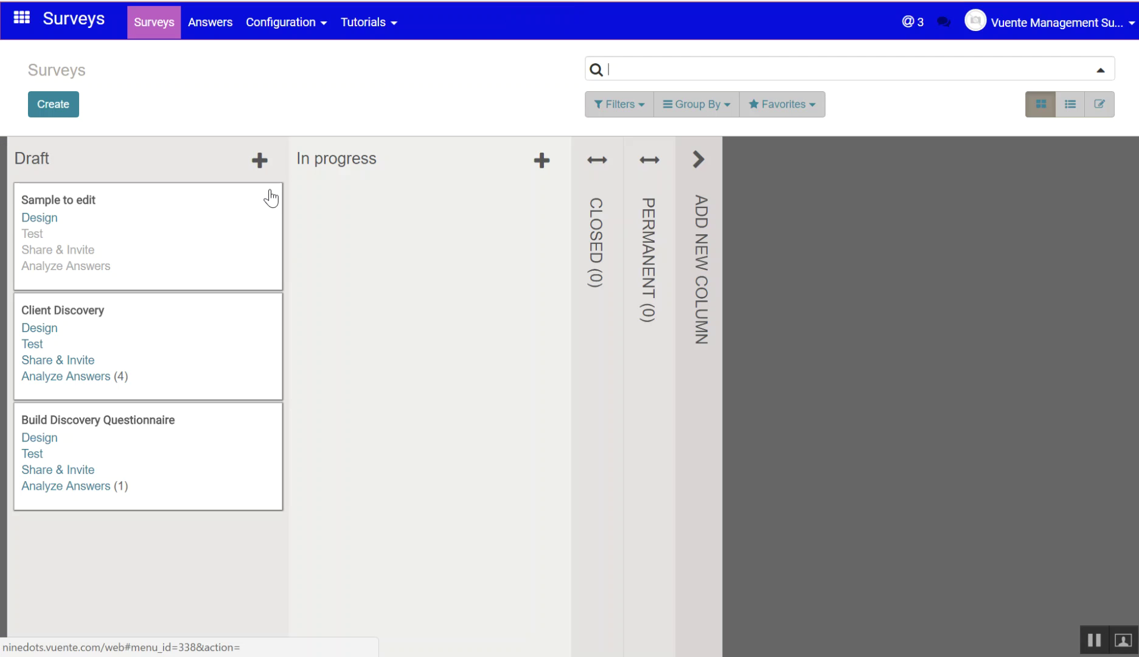
click(47, 109)
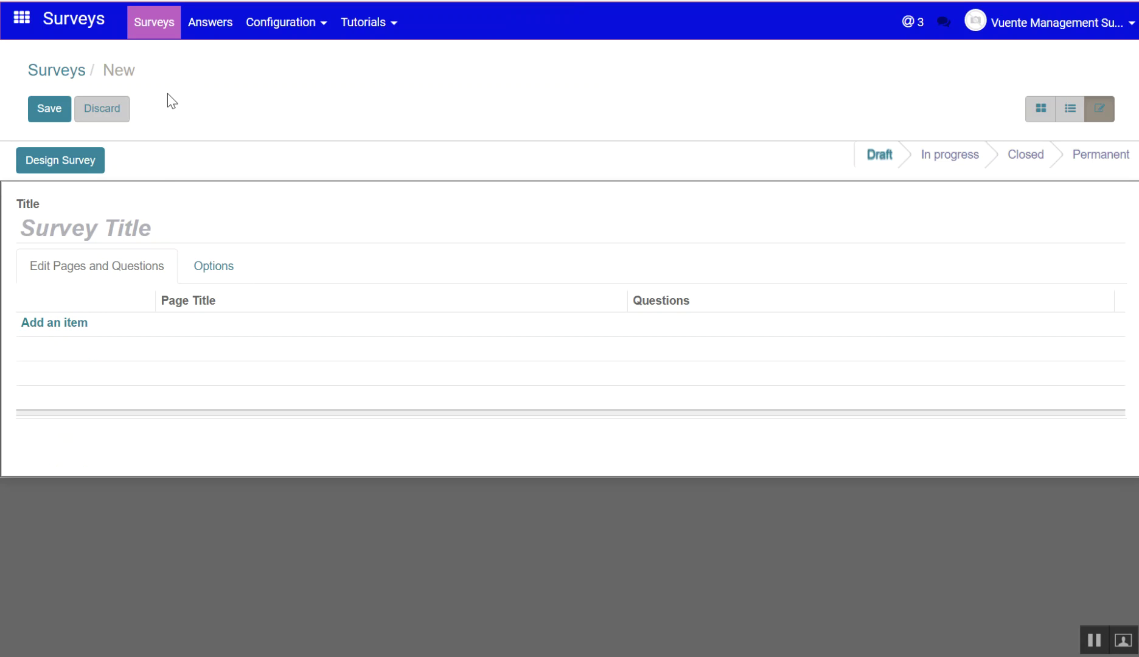
click(52, 73)
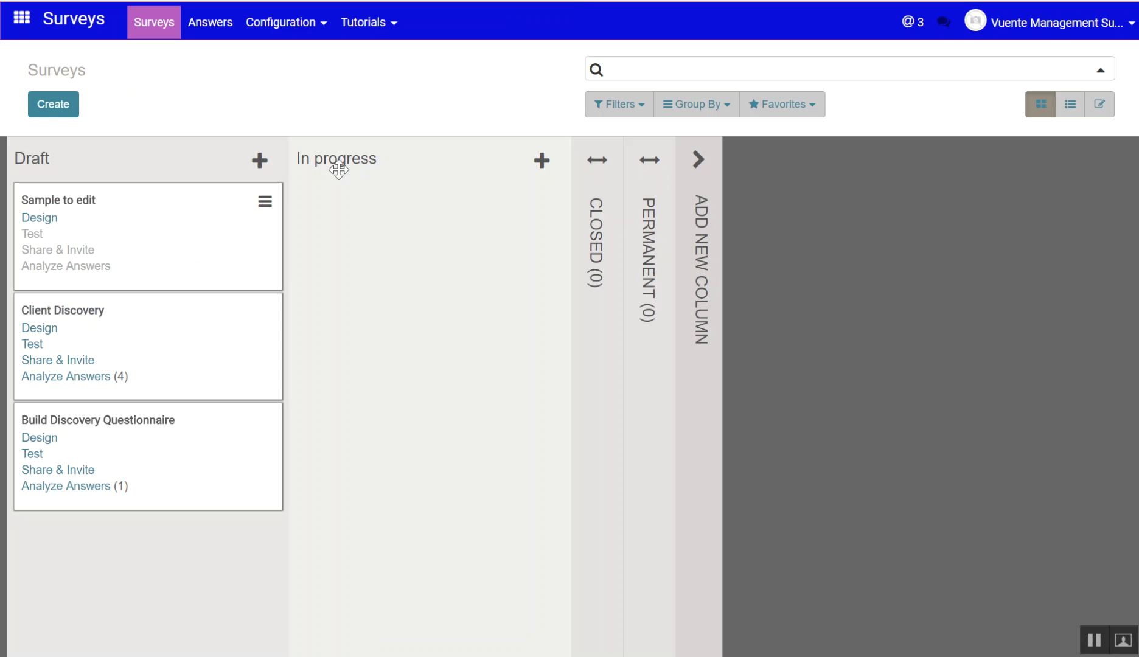
Open the draft survey "Sample to edit" for editing
mouse_move(59, 205)
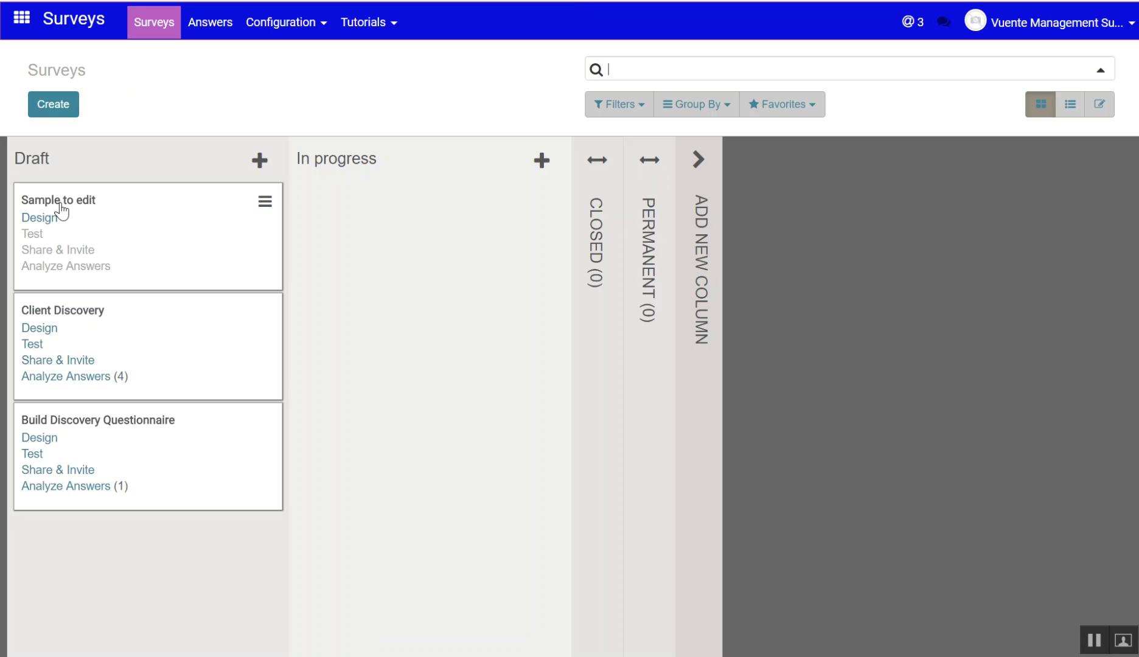
right_click(264, 204)
click(216, 211)
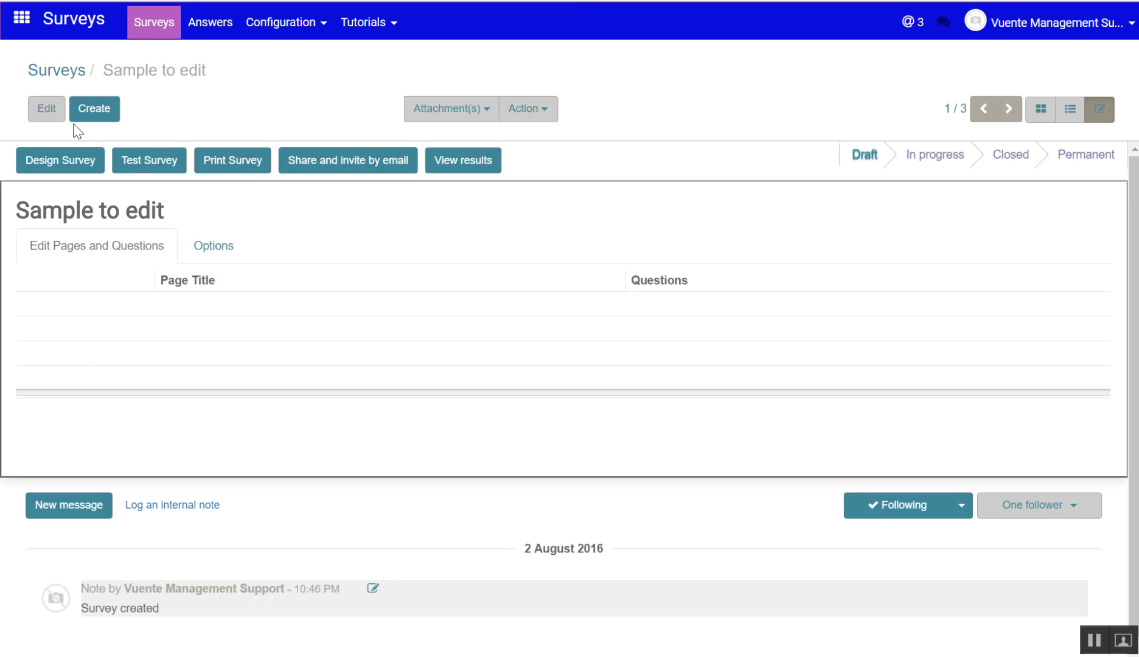
click(44, 111)
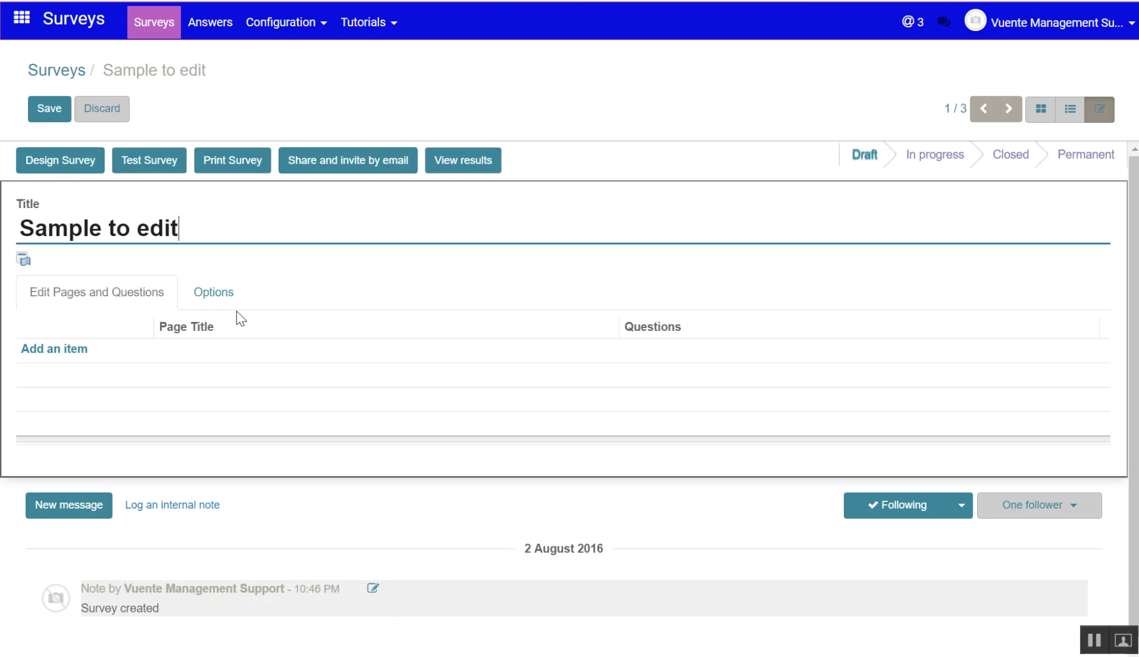
Add a new page to the survey with the page title "1."
click(66, 356)
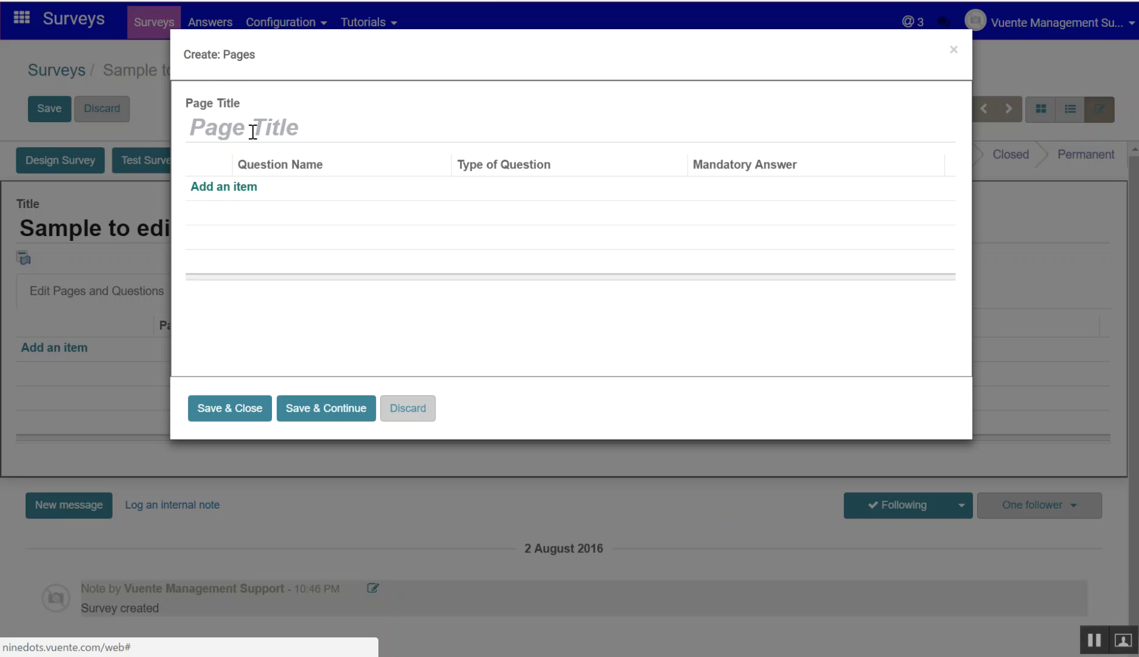
click(283, 127)
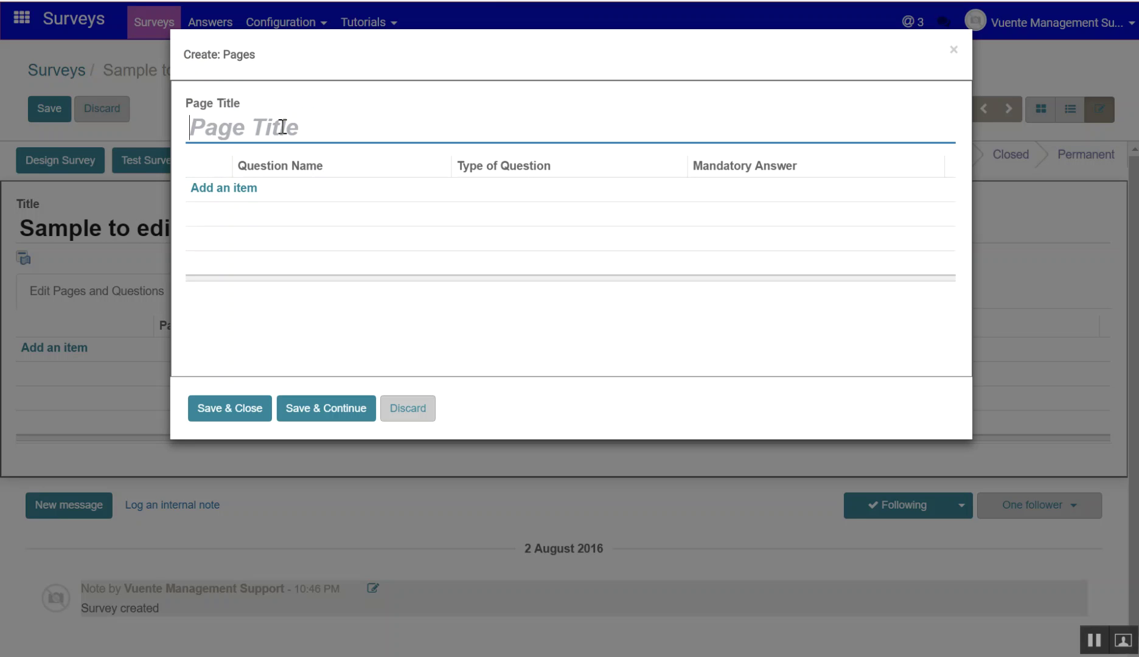
text(1.)
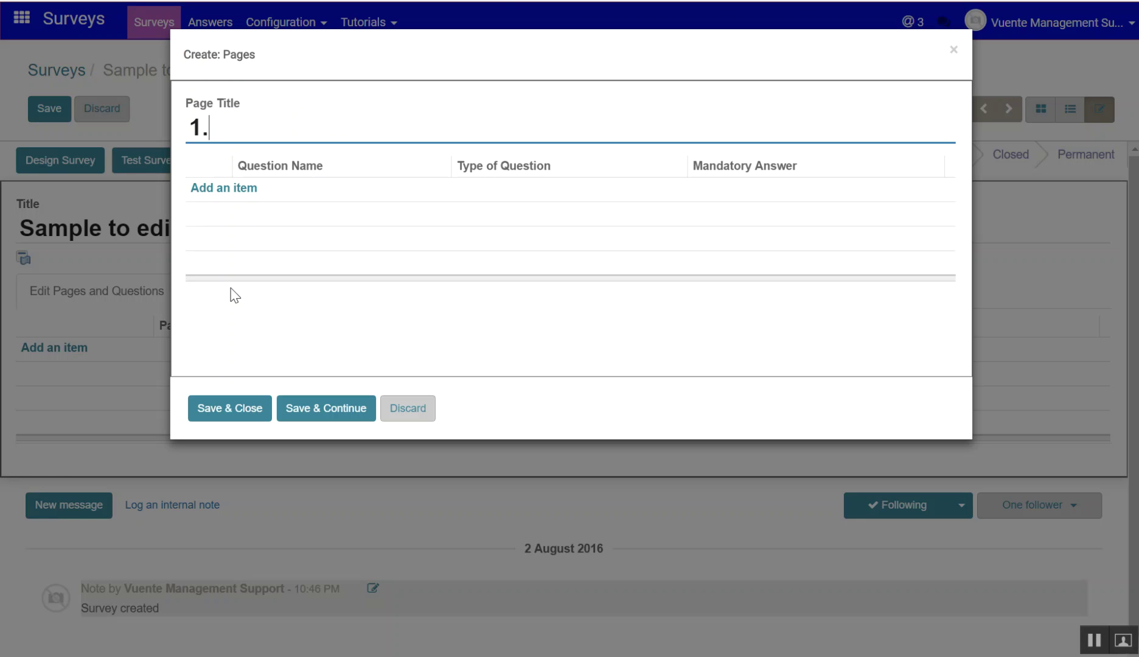
Add a question named "Next Question" to the page
click(238, 189)
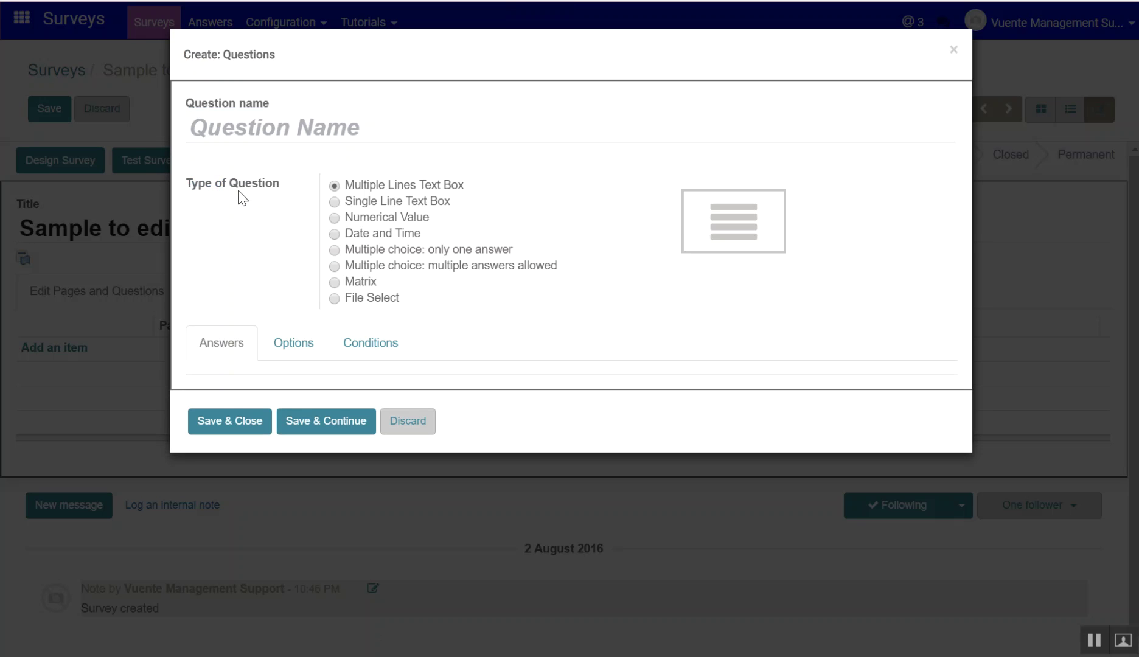
click(301, 130)
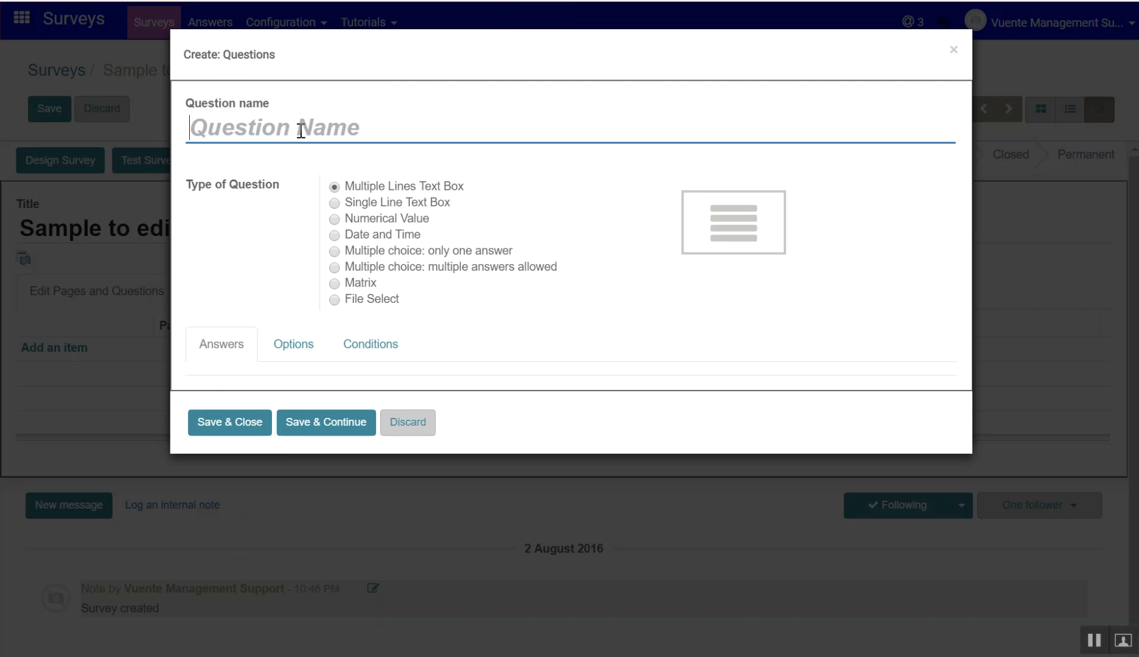
text(Next )
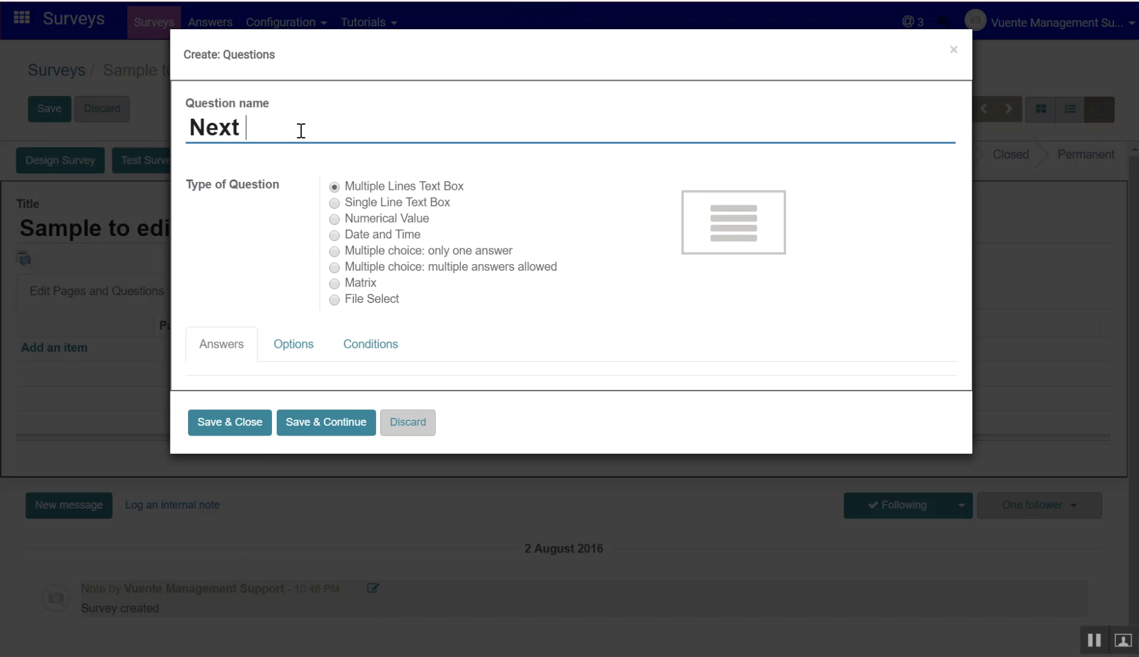
text(Question)
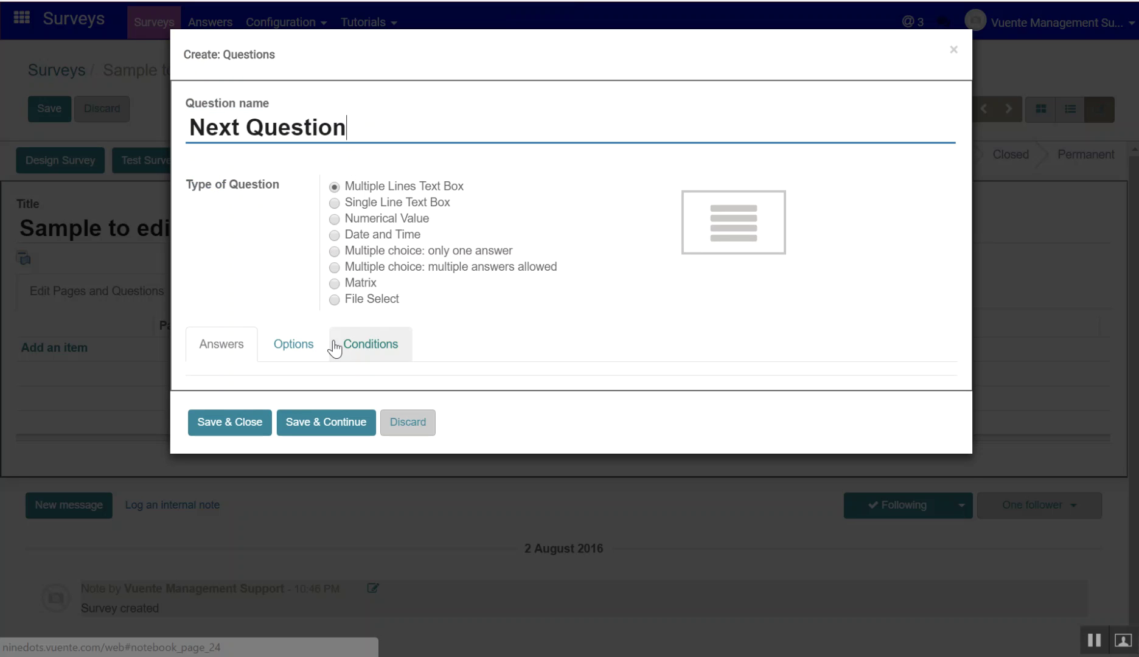
Make the question conditional and check the choices for its condition question, leaving that field empty
click(375, 350)
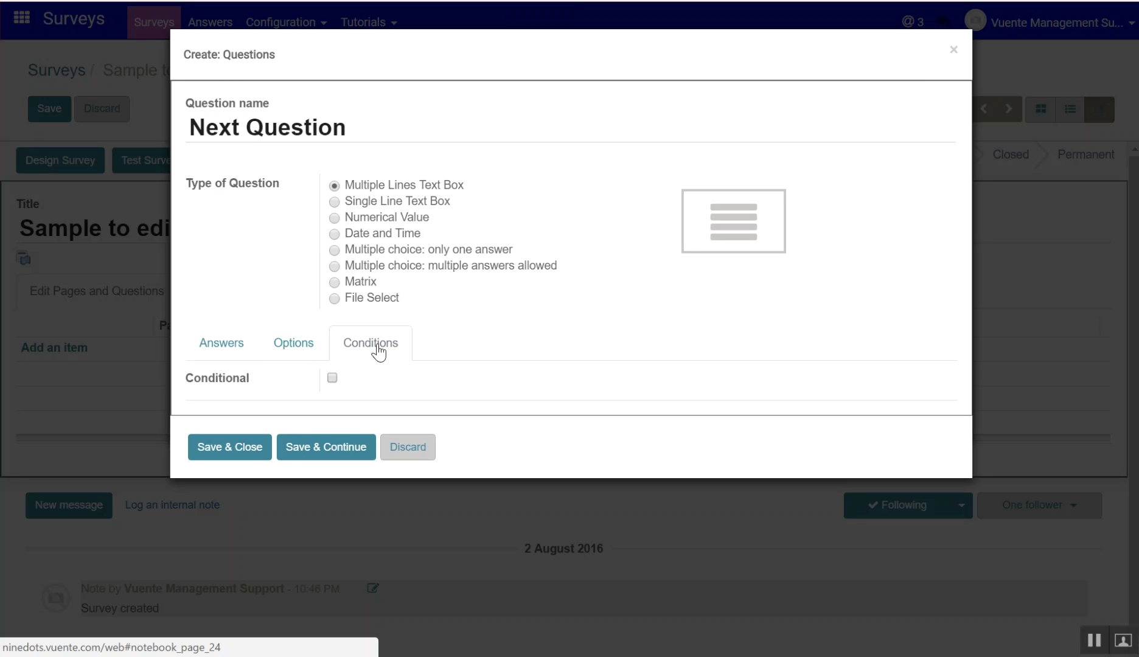
click(333, 378)
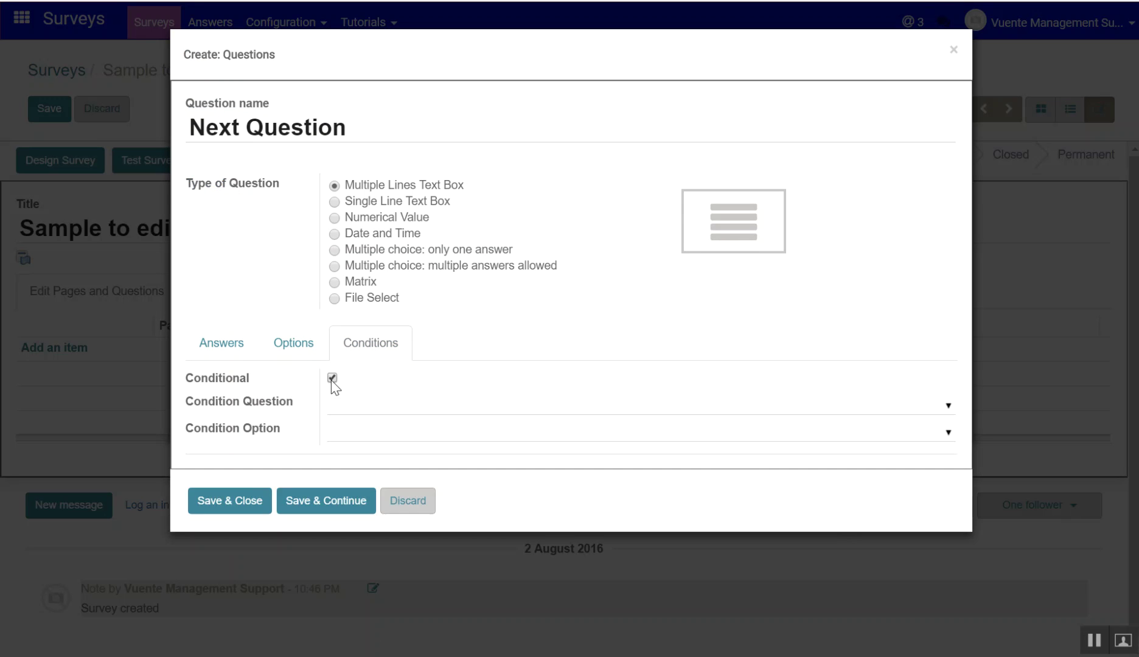
click(949, 410)
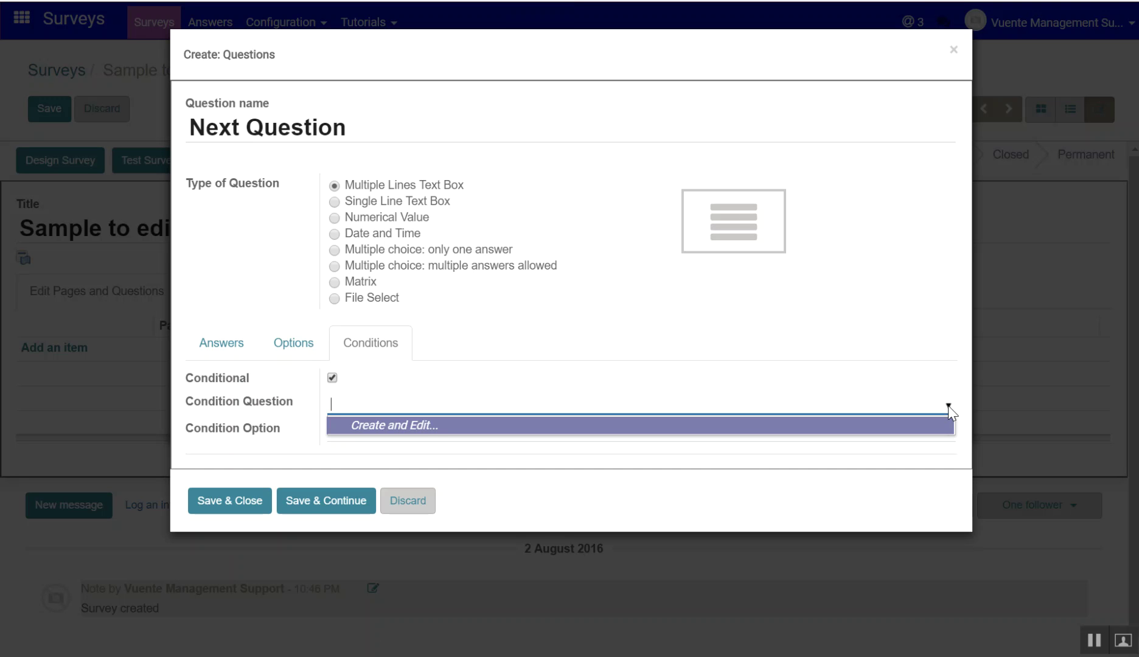
click(935, 365)
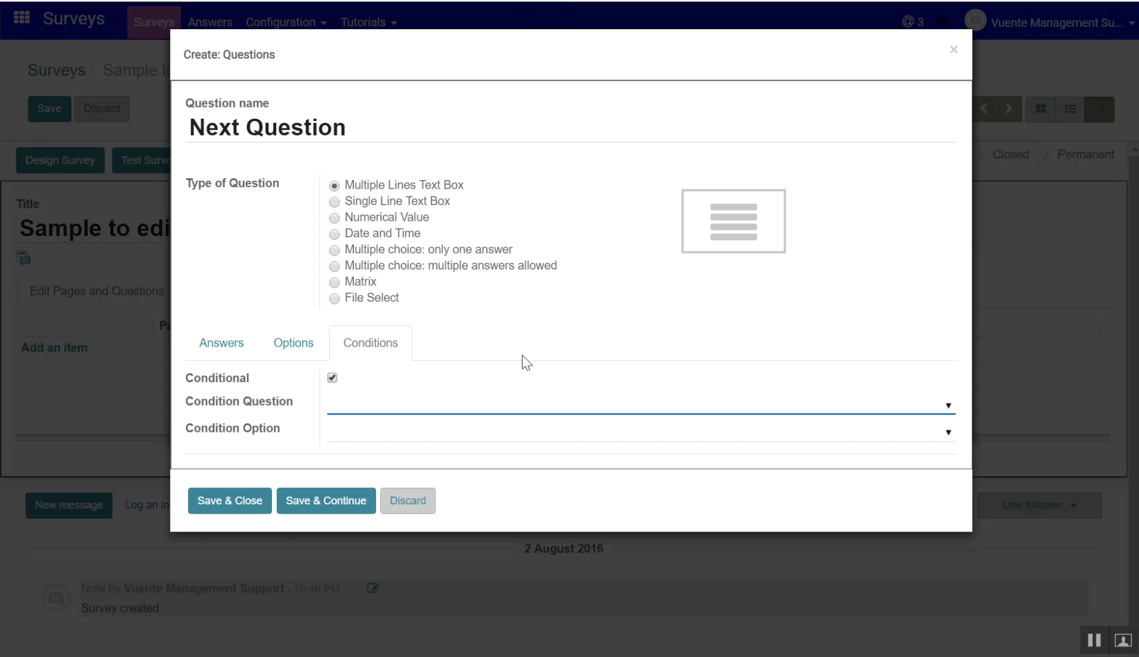
Examine the question's constraint options and preview the Matrix, multiple-answer and single-answer multiple choice types
click(287, 349)
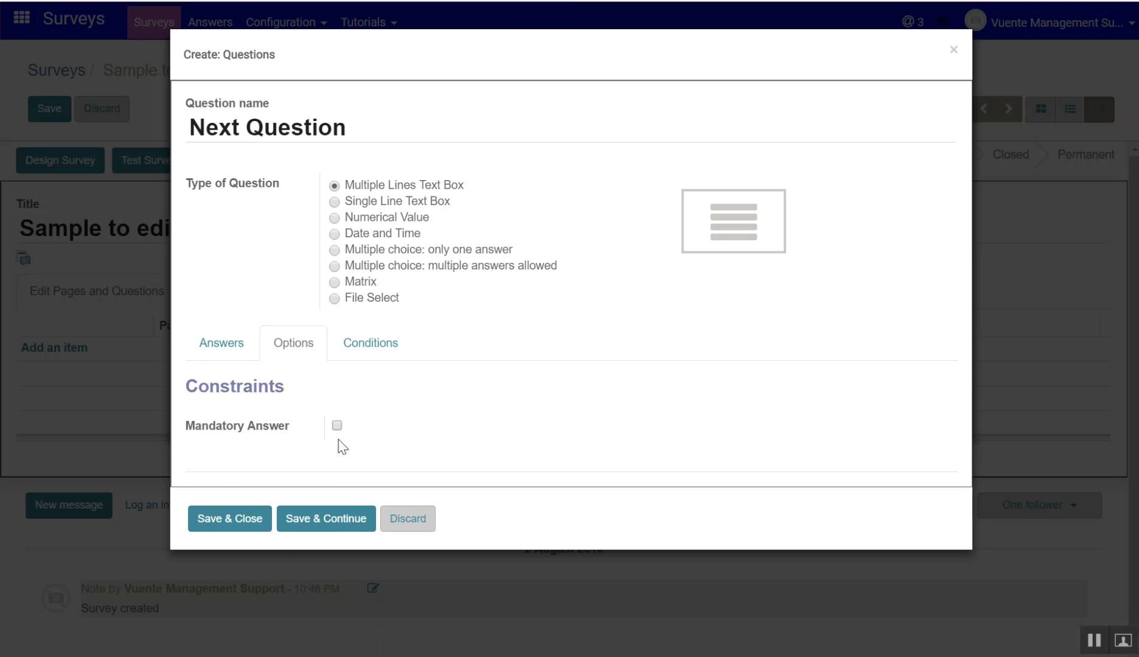
click(217, 361)
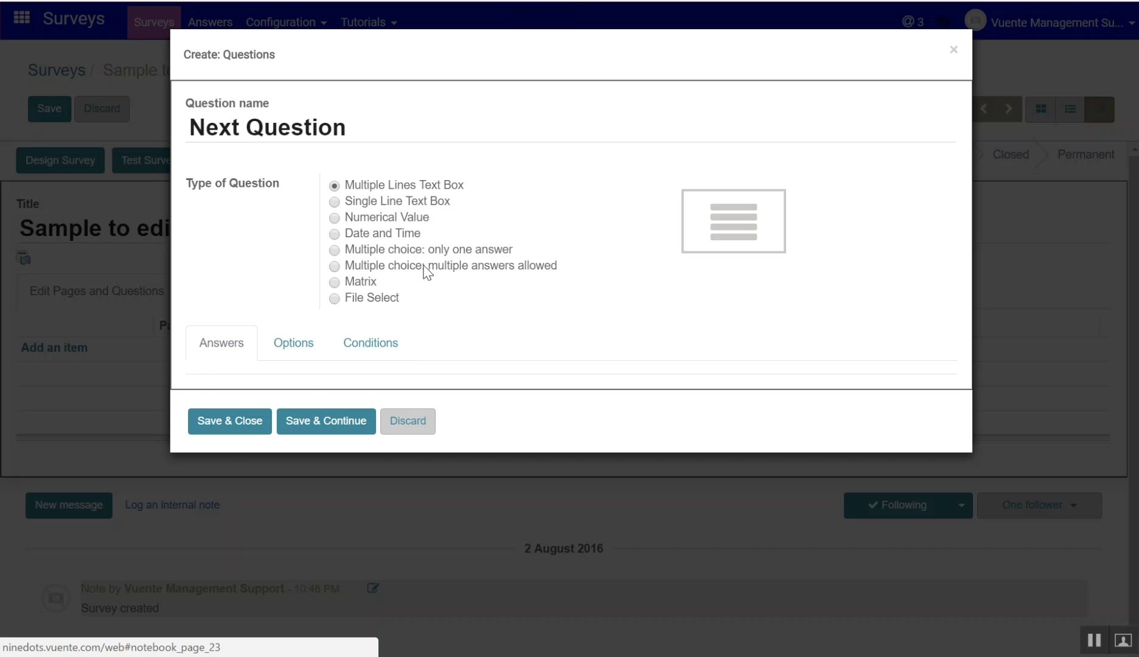
click(334, 283)
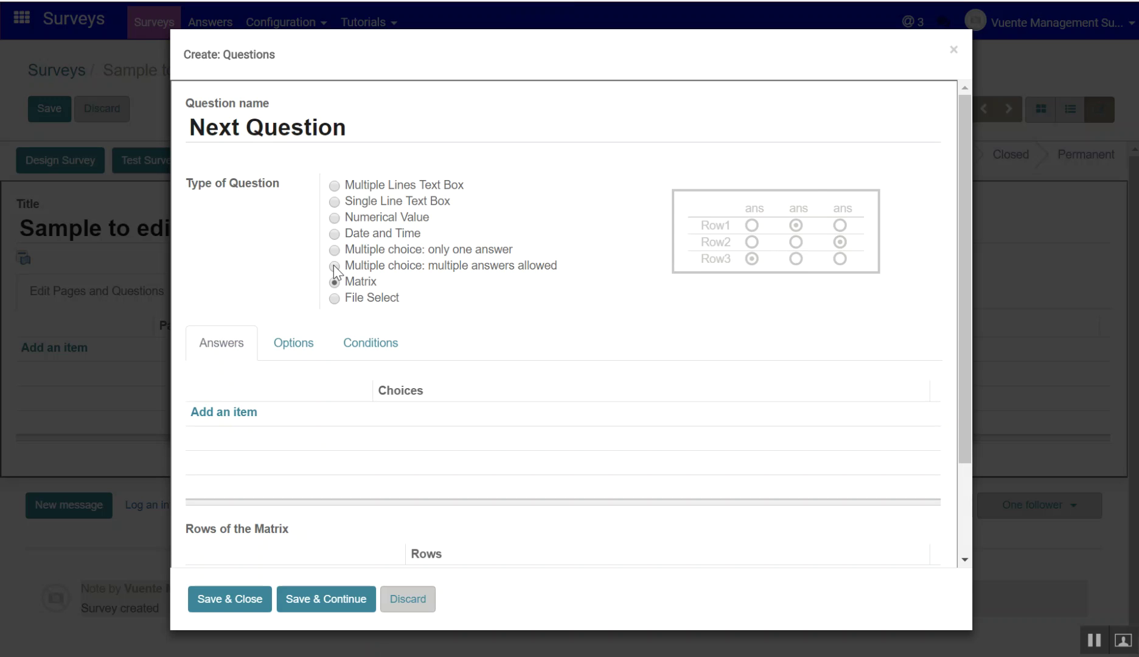
click(335, 268)
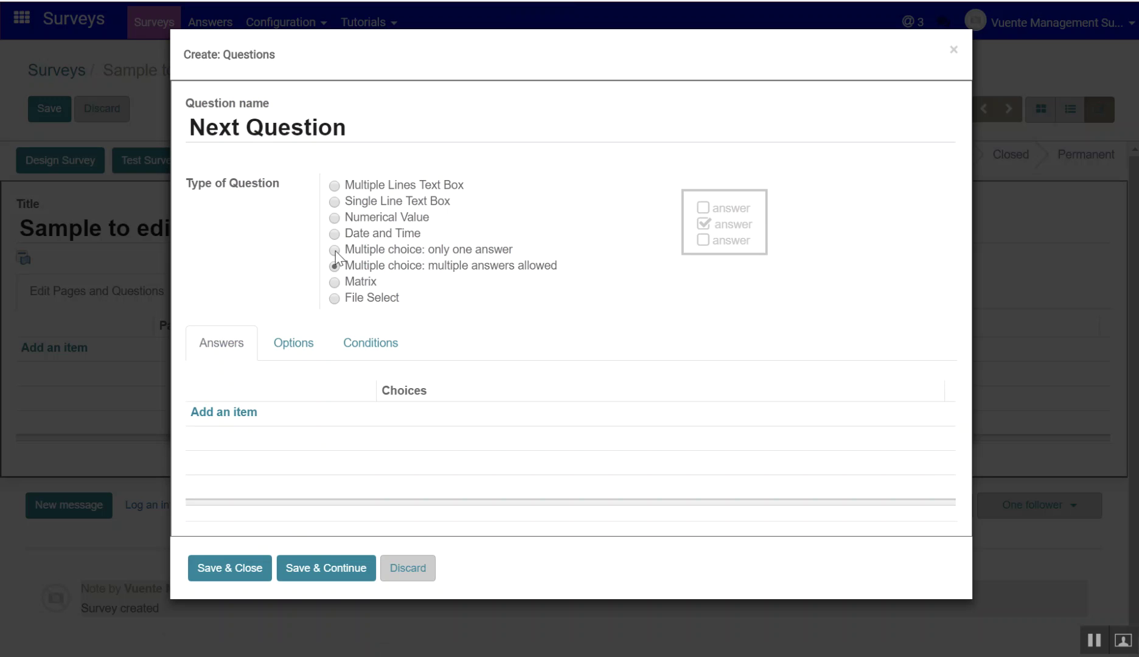
click(335, 251)
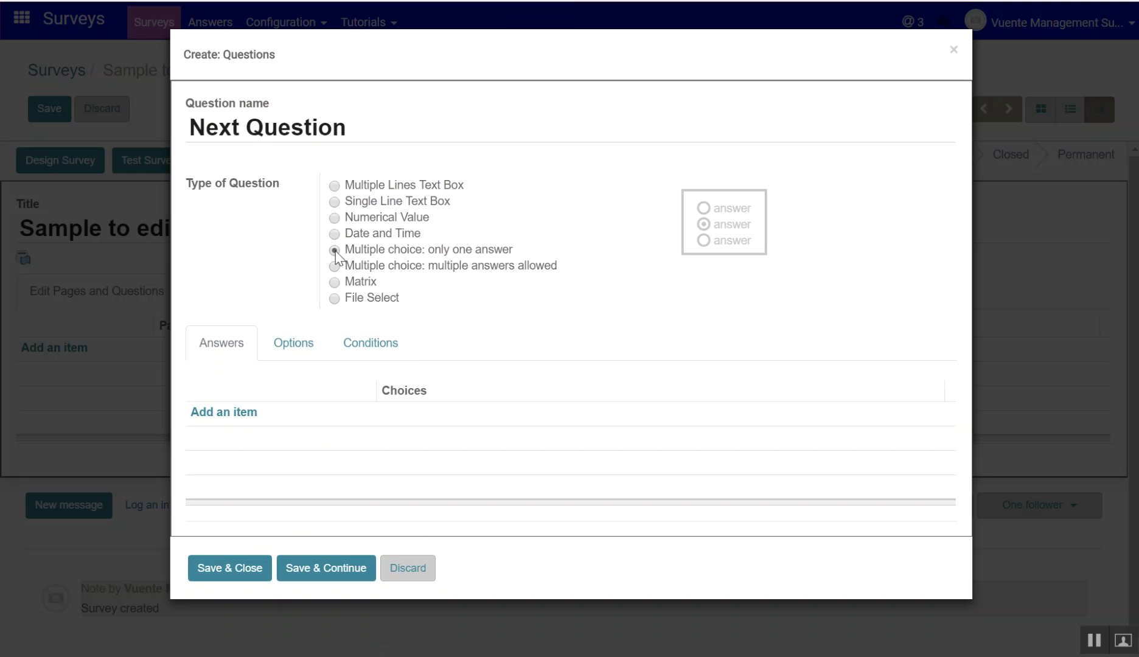
Set the question type to Matrix and review its choices and matrix rows sections
click(334, 282)
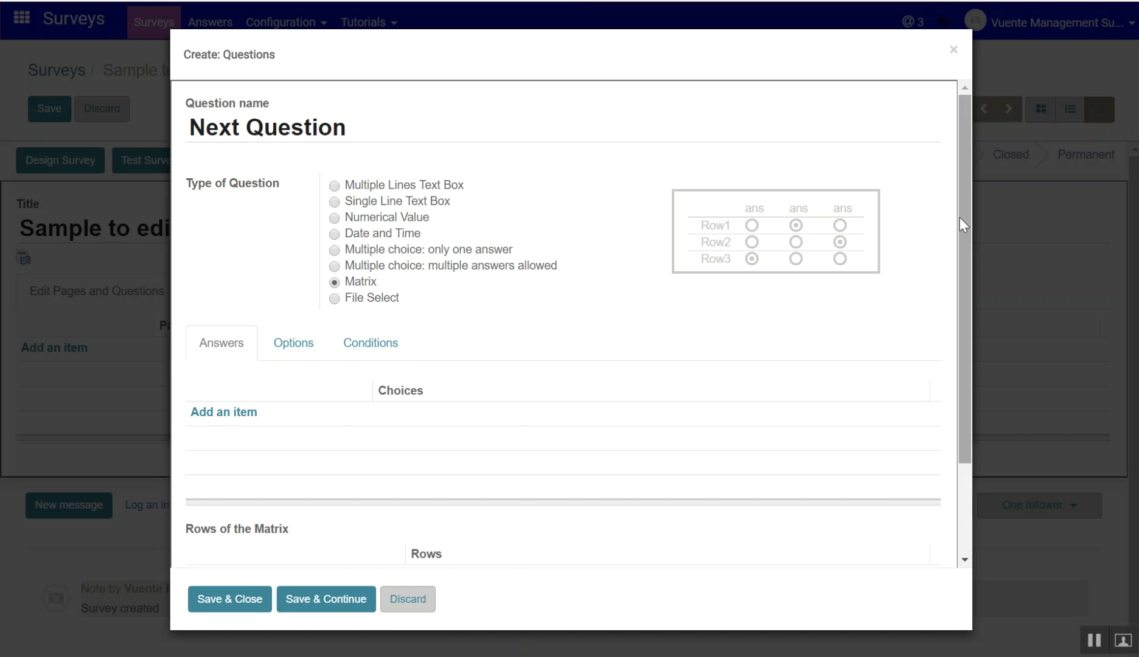
scroll(966, 261, down, 1)
scroll(981, 383, down, 1)
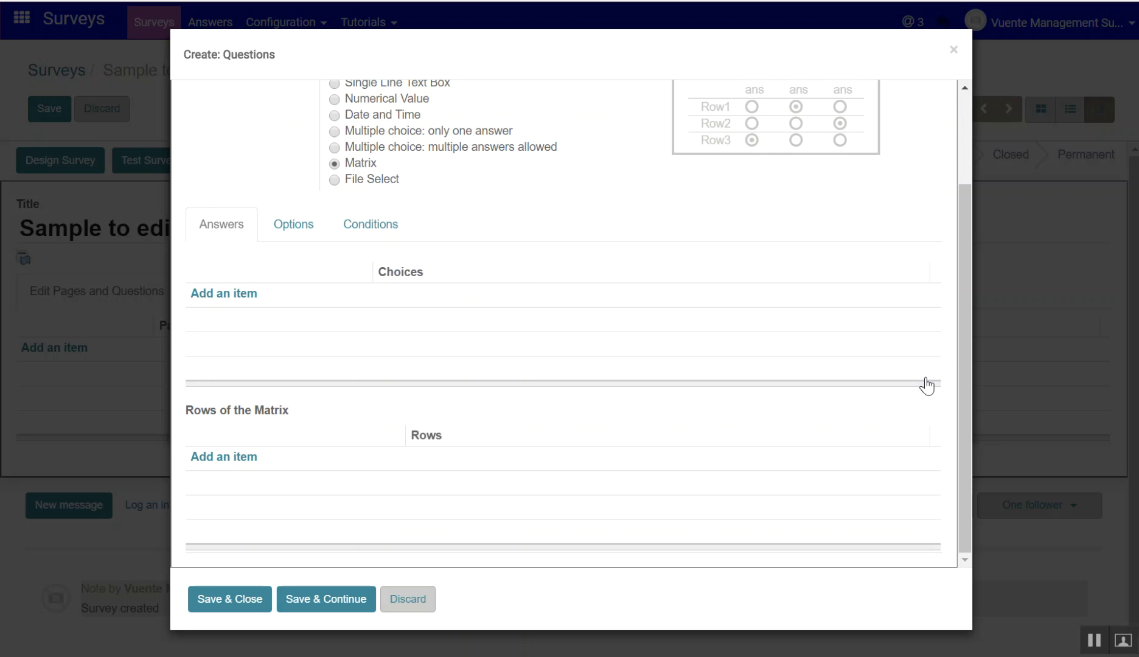
scroll(966, 286, up, 2)
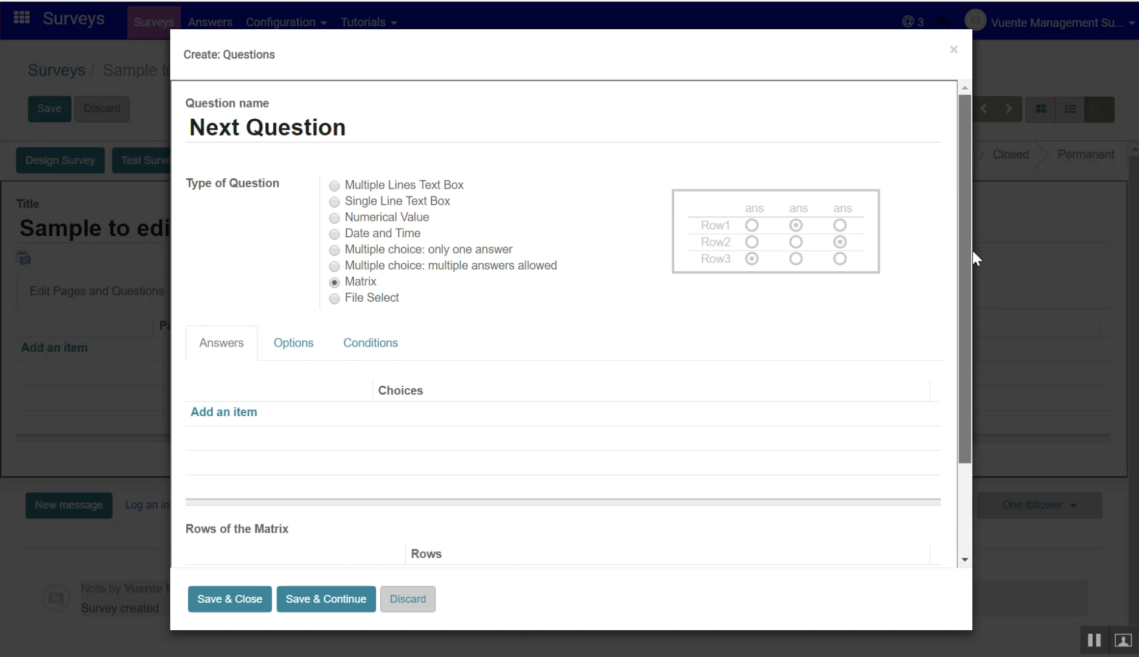
Save the question and its page, and save the survey with them
click(230, 602)
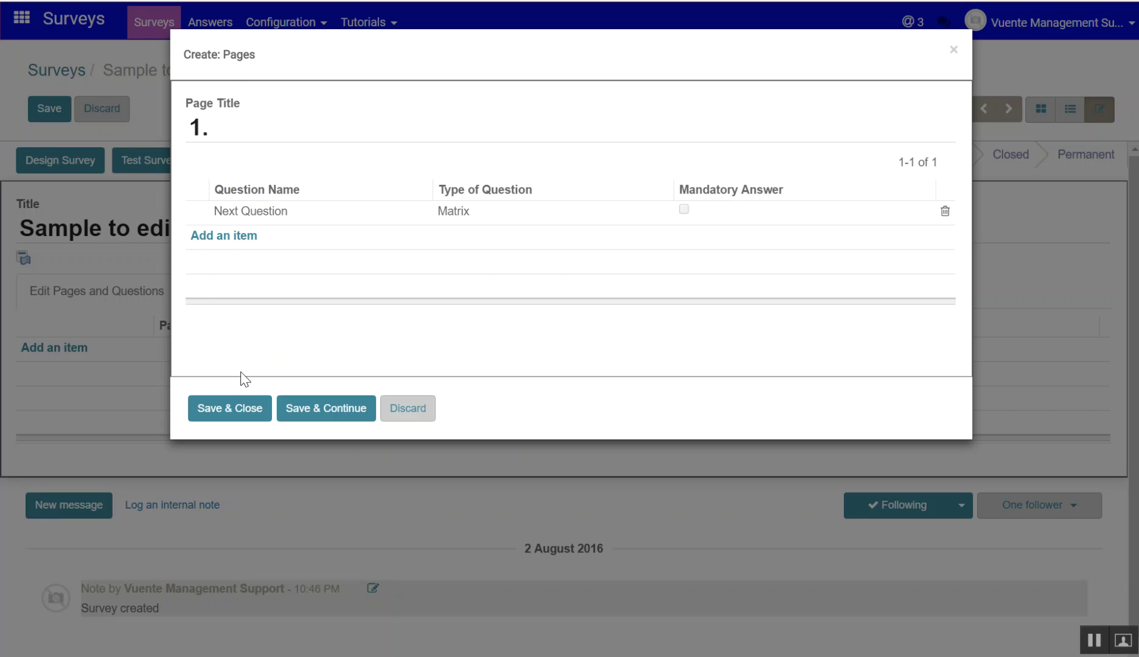
click(209, 415)
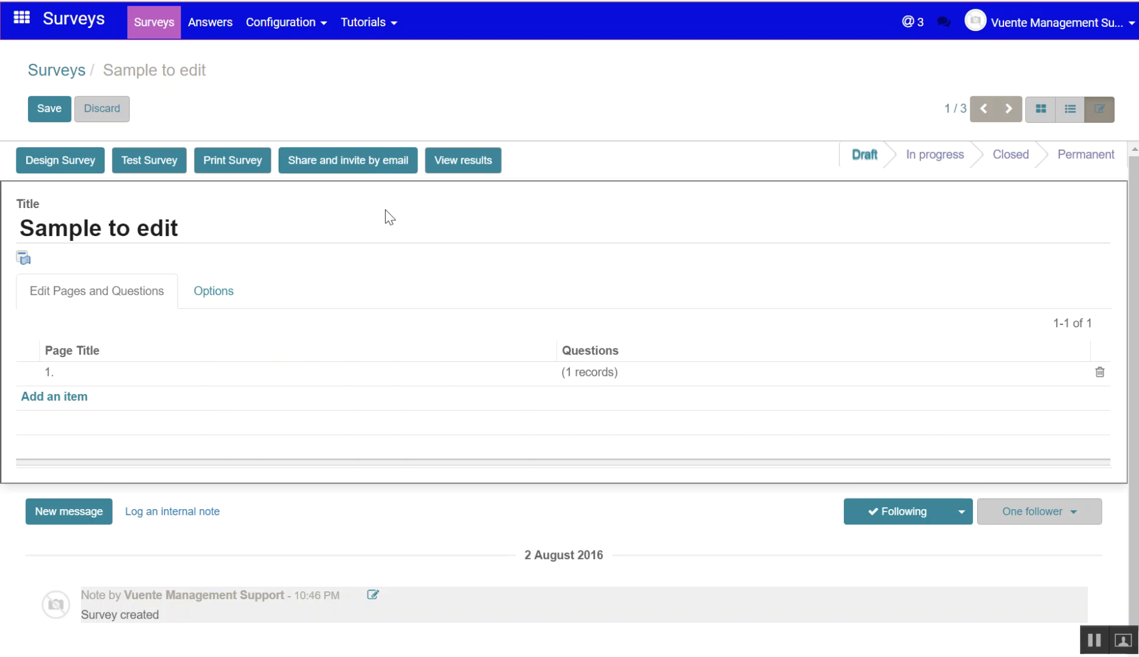
click(35, 117)
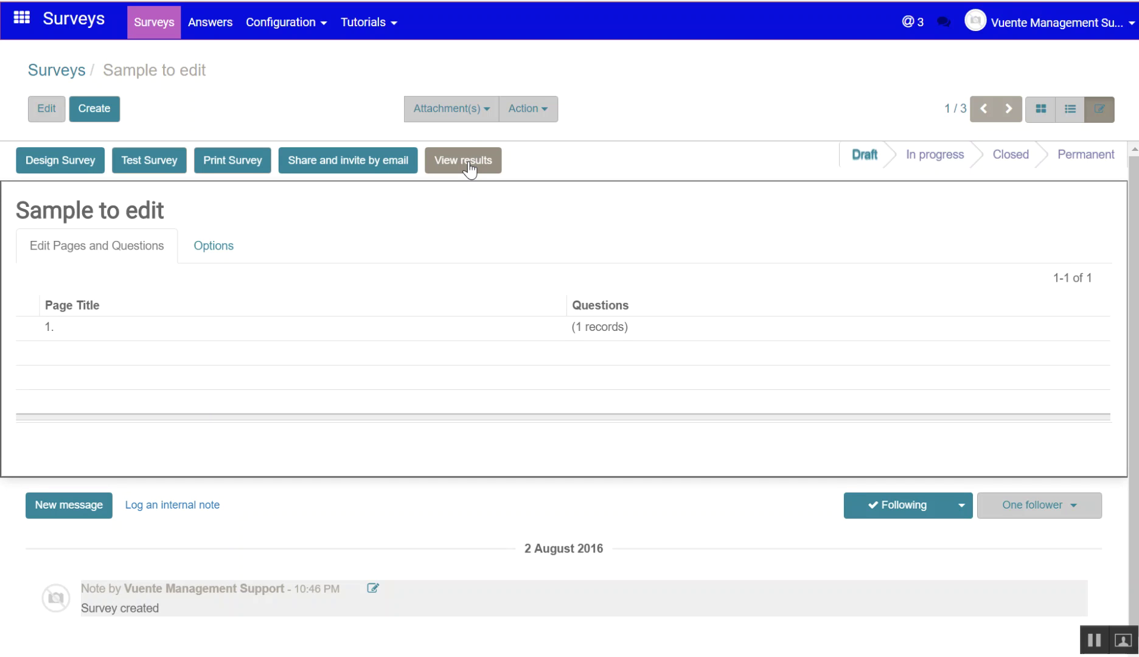
Edit the survey's design page and insert an Image-Text block between the title and the Begin Questionaire button
click(59, 165)
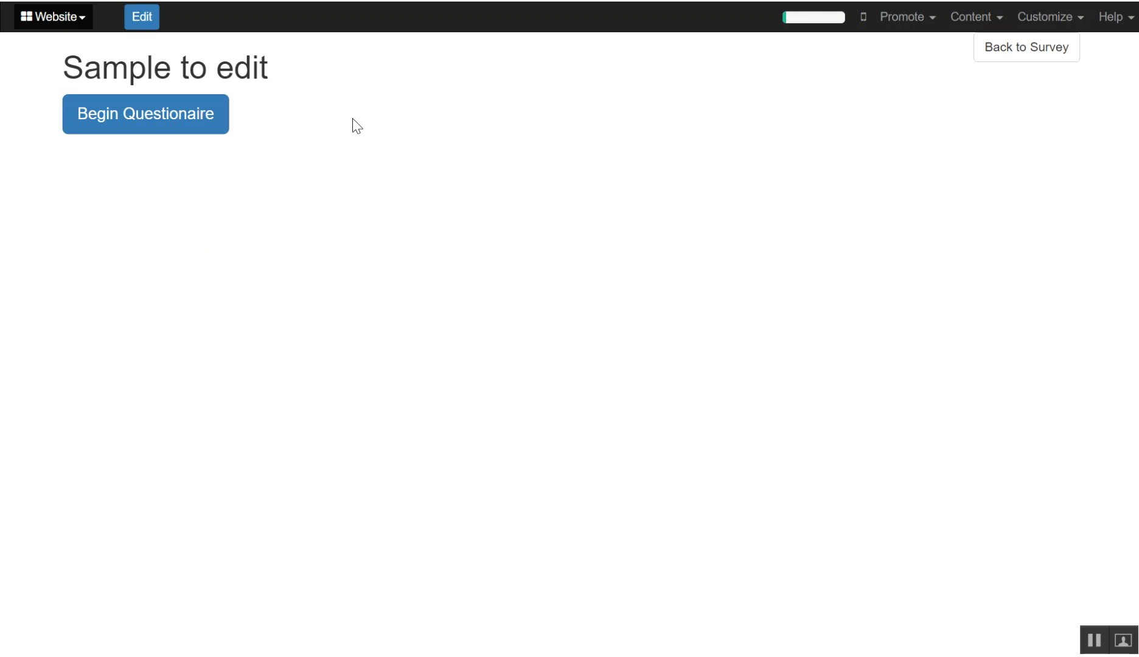
click(140, 22)
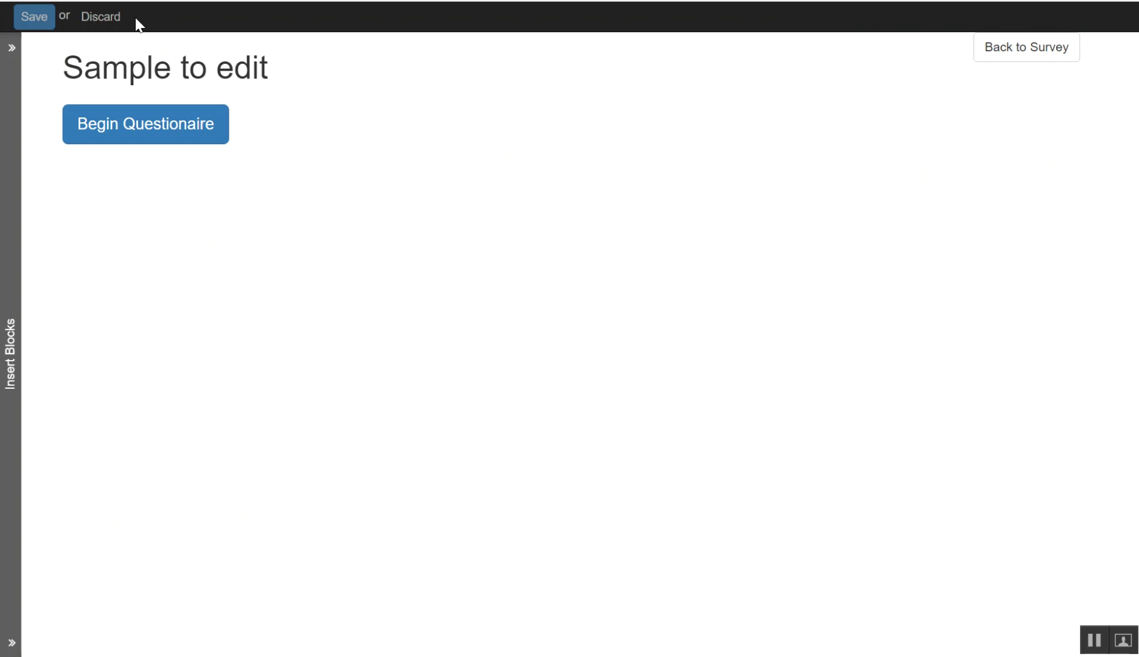
click(11, 49)
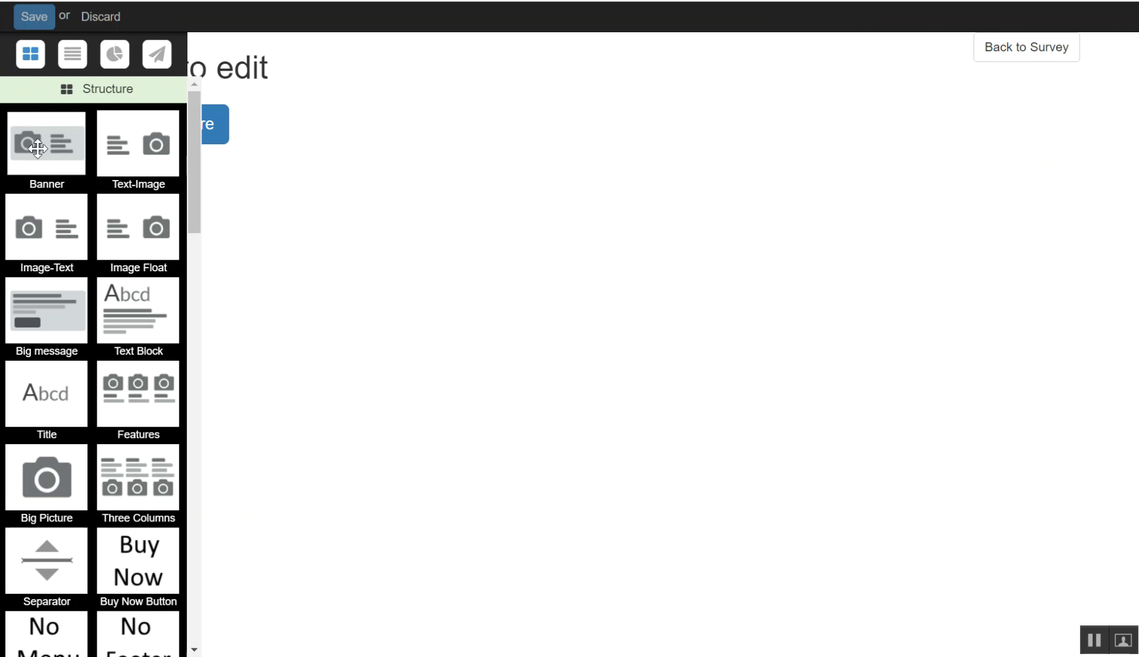
drag(46, 228, 219, 93)
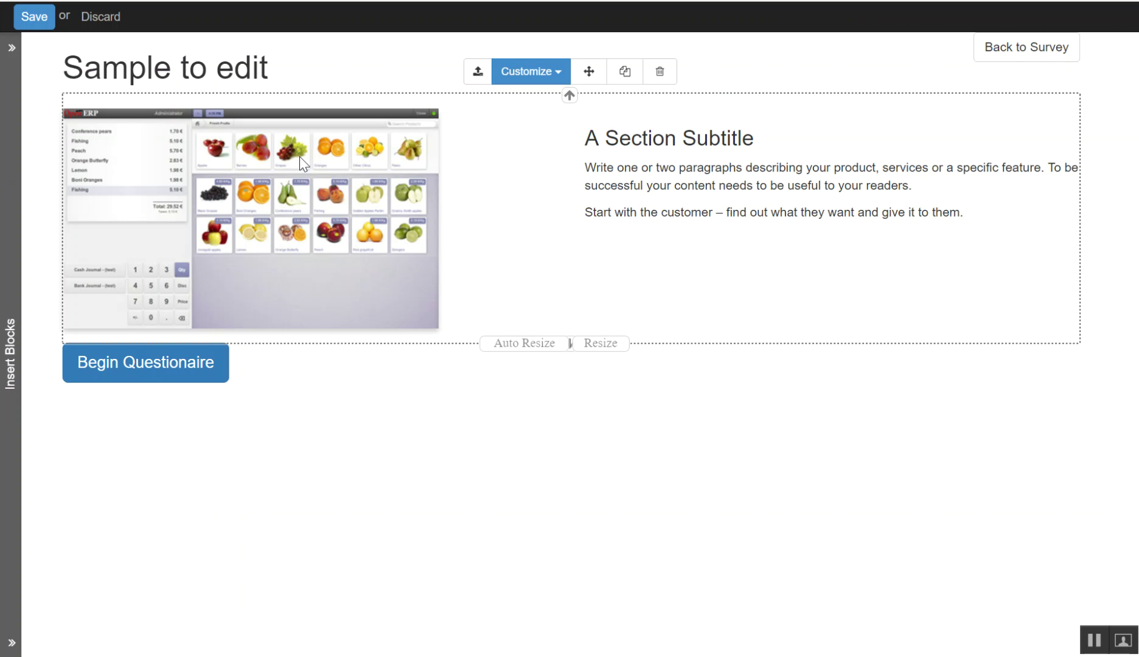
Discard all unsaved changes to the survey's start page, including the inserted Image-Text block, and leave edit mode
click(11, 47)
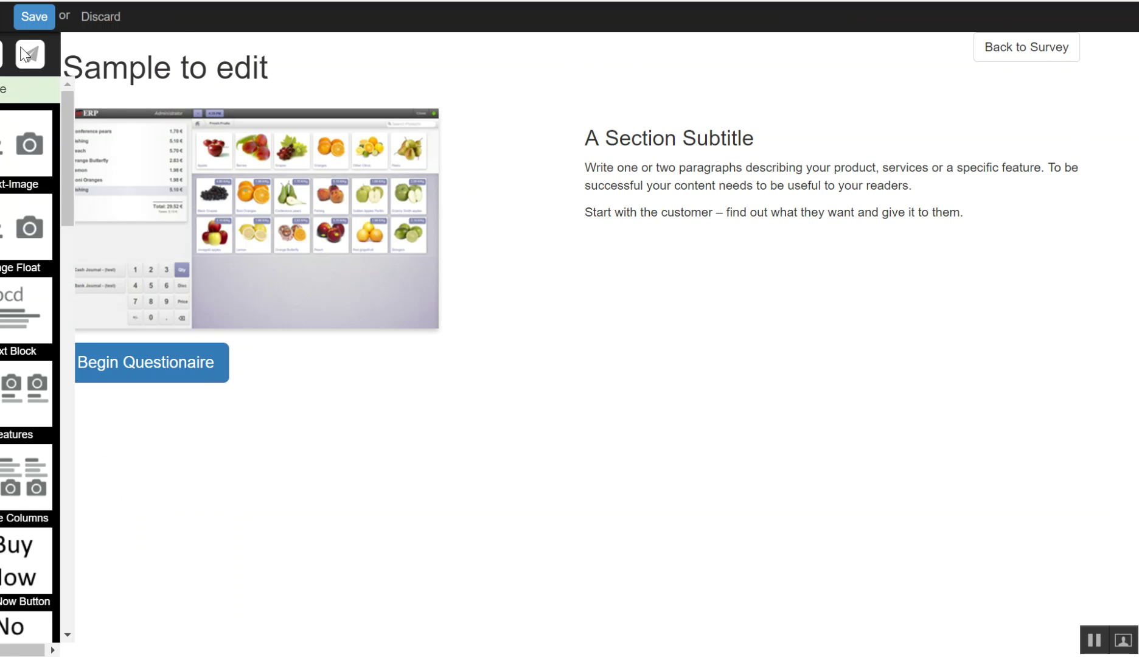
drag(193, 131, 200, 77)
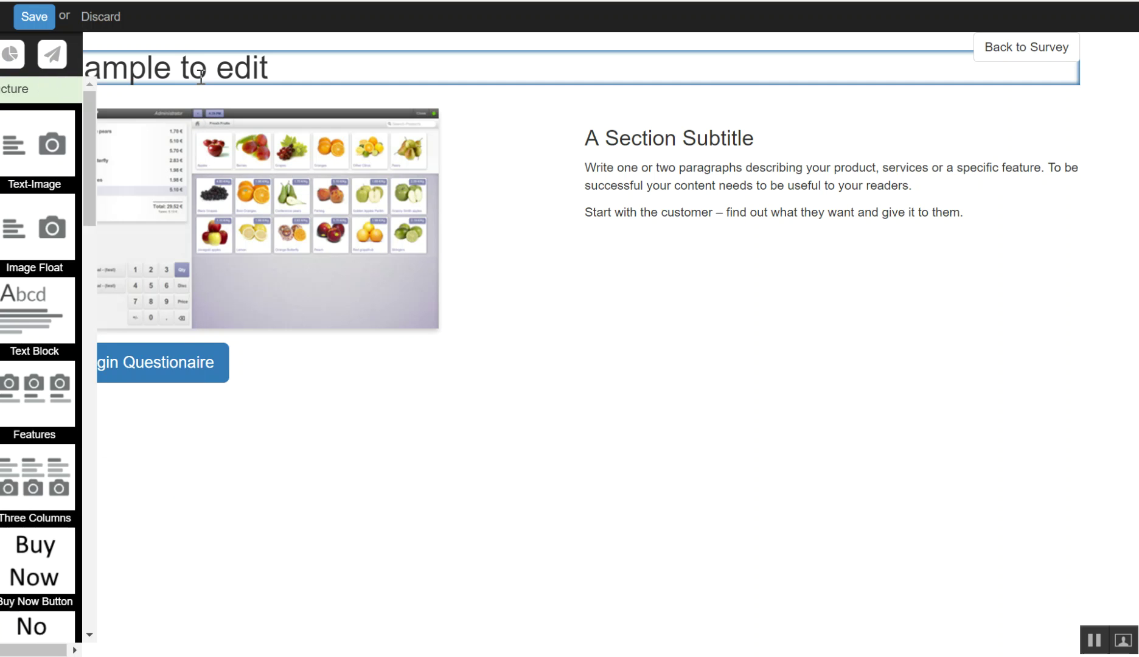
click(111, 64)
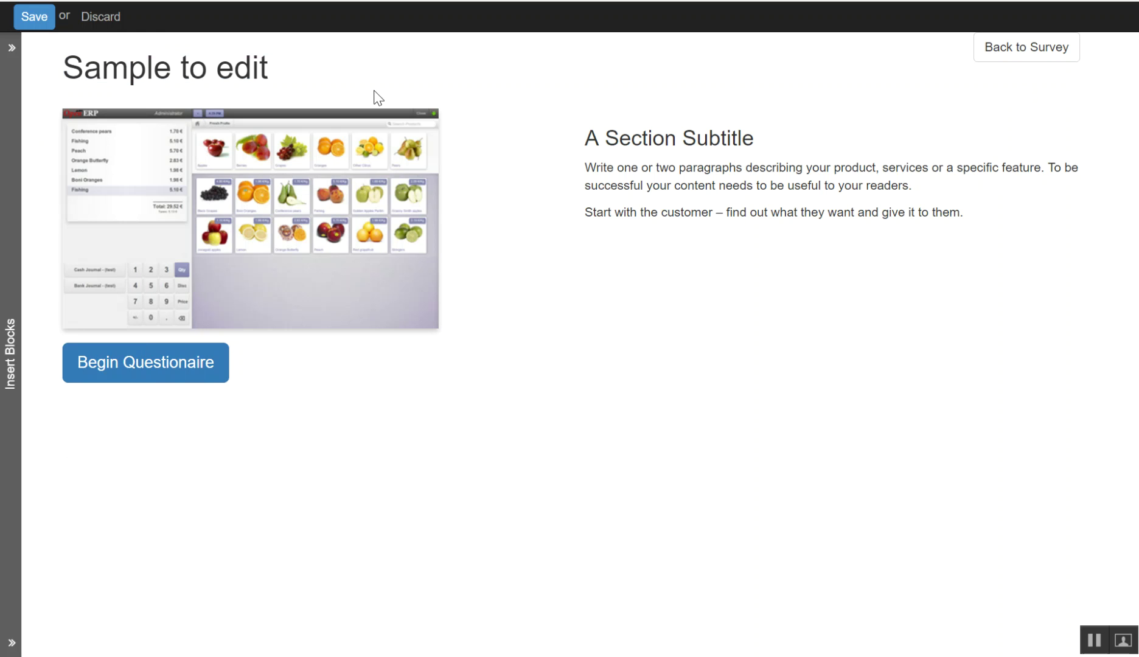
click(101, 18)
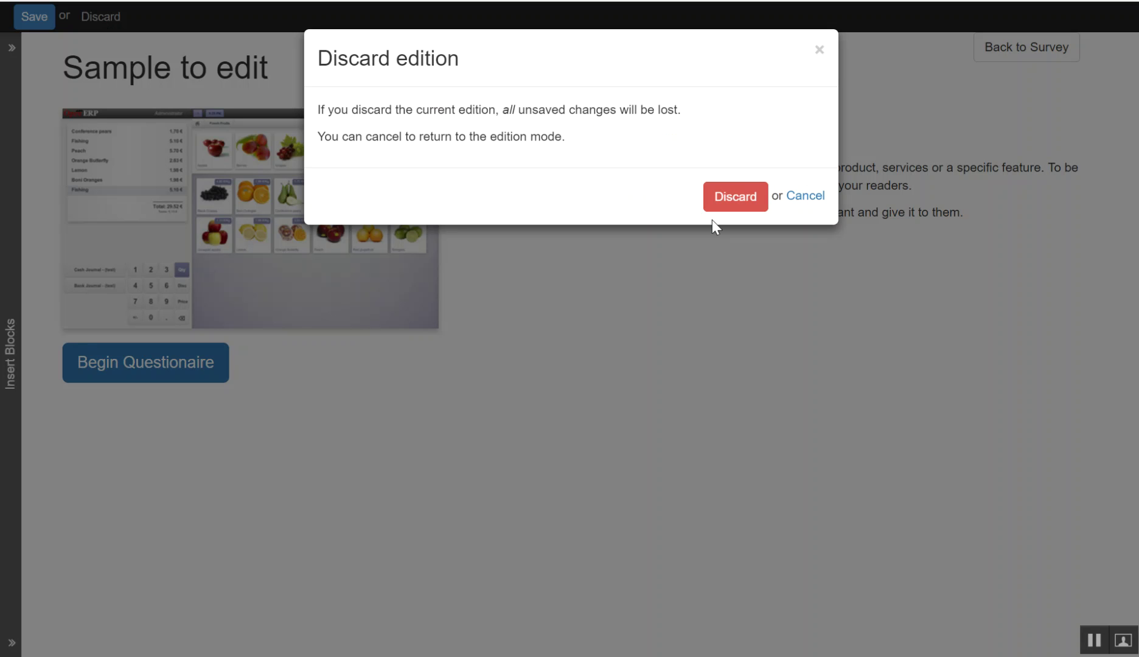
click(724, 206)
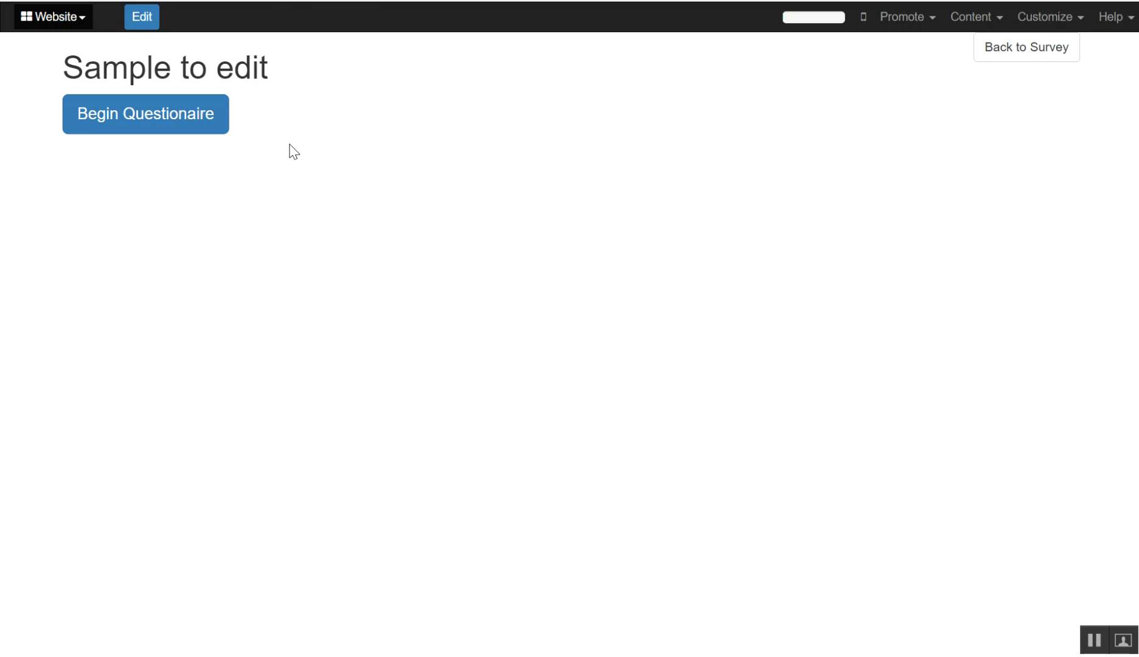
Begin the questionnaire, submit its single page without answers, and go back to the survey record
click(163, 129)
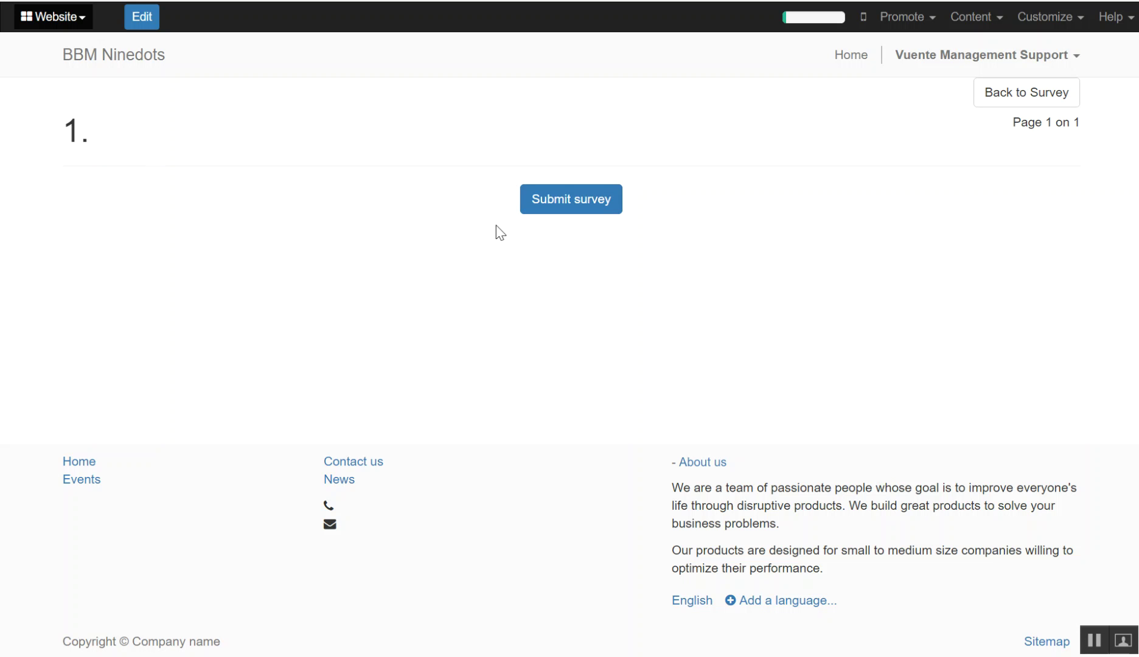
click(557, 209)
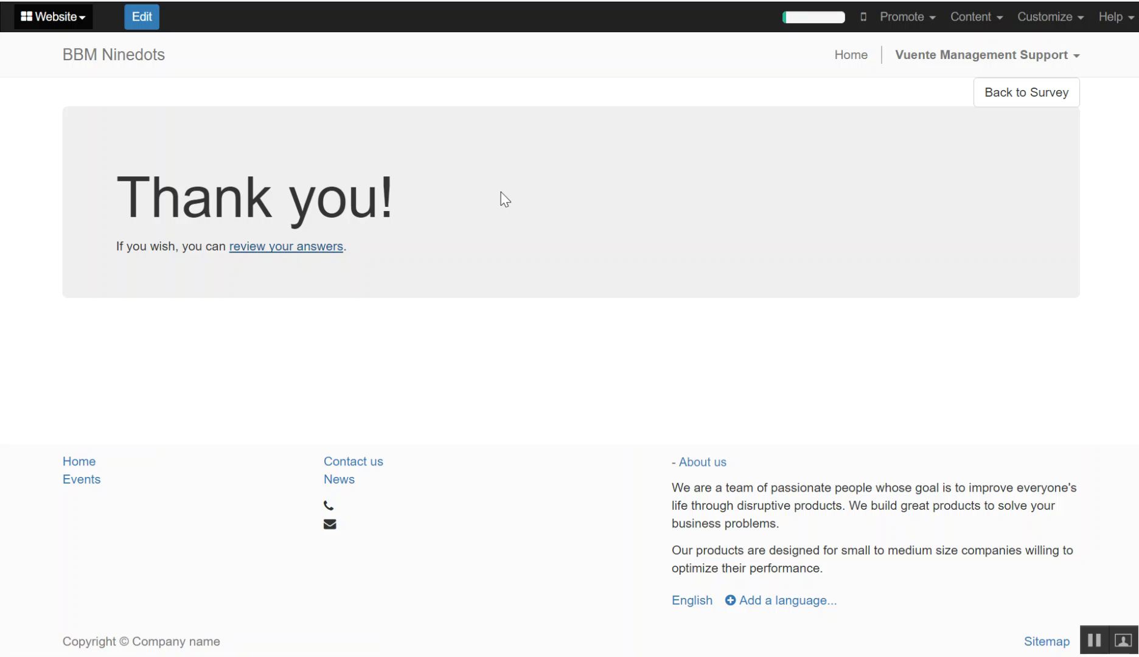
click(1040, 103)
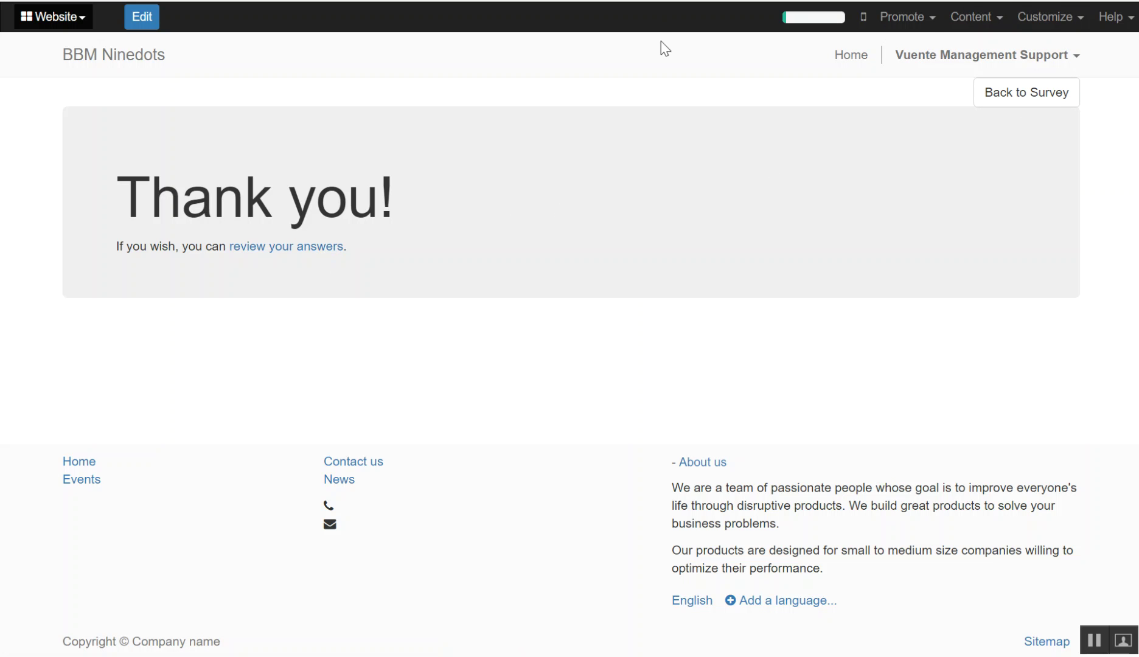
click(1044, 93)
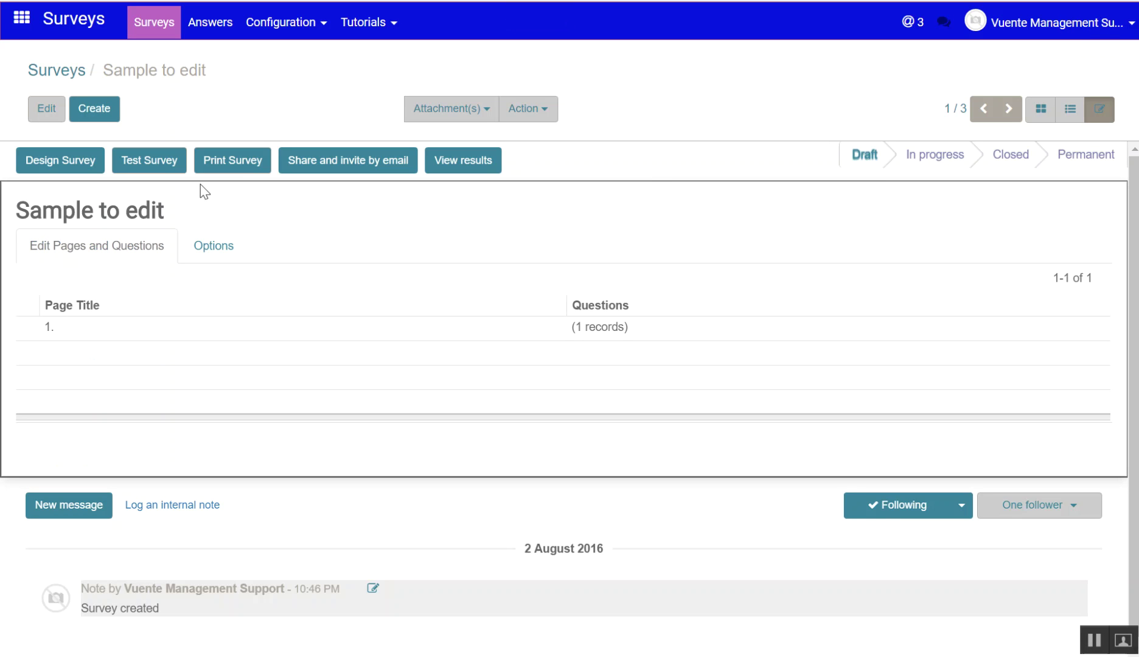
Open the list of survey answers and expand the "Sample to edit" group
click(205, 33)
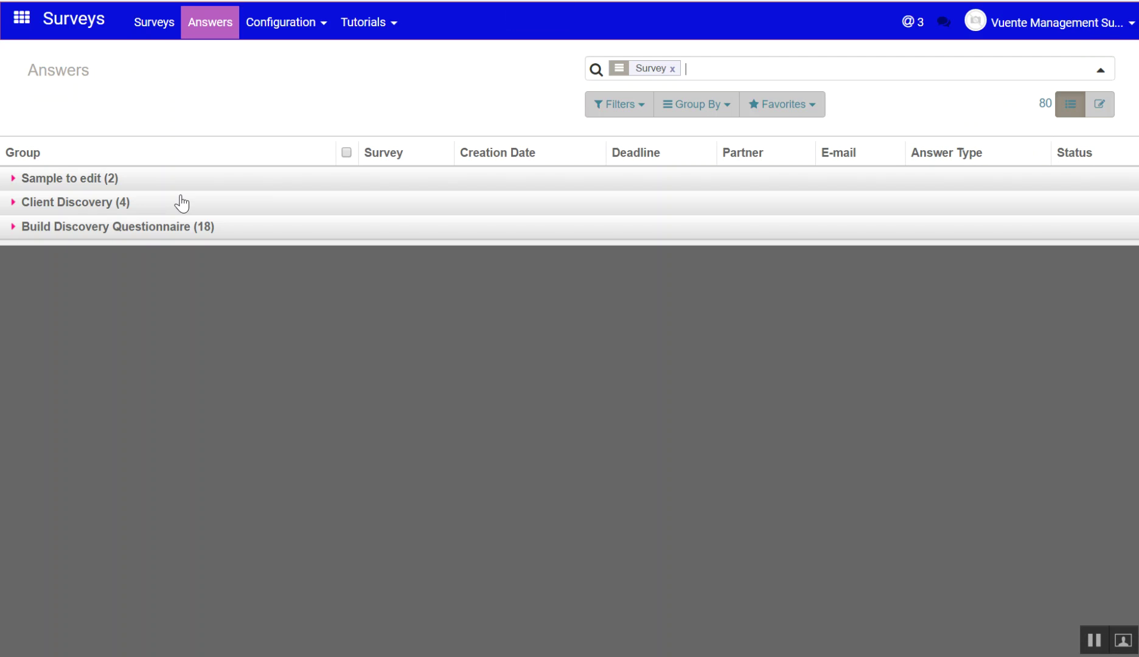
click(60, 182)
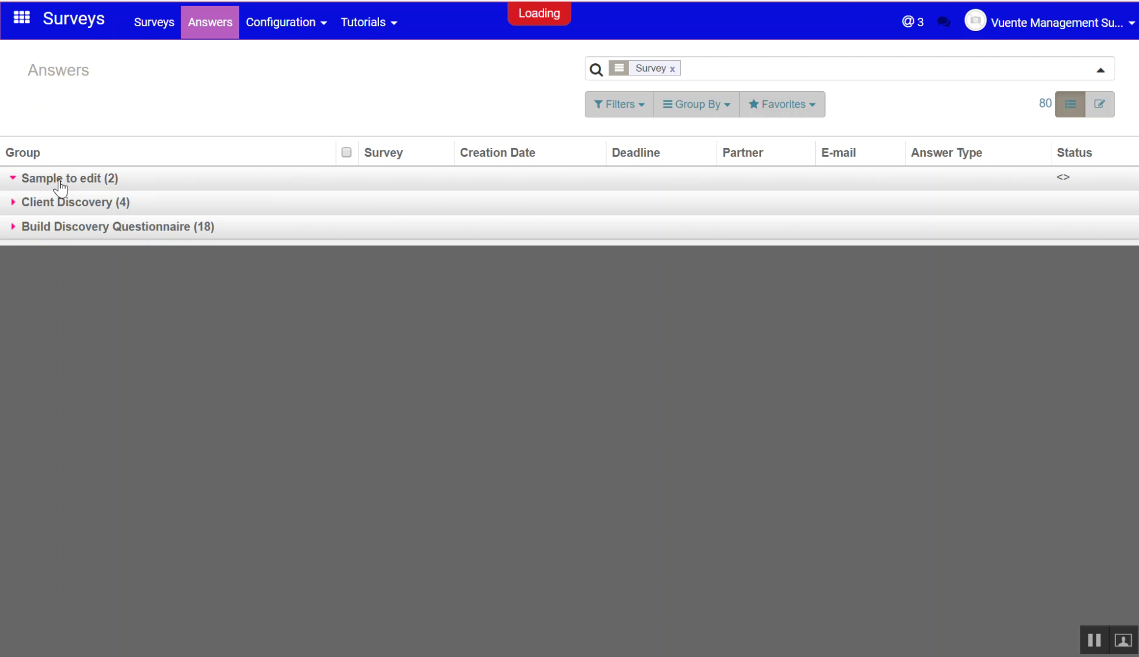